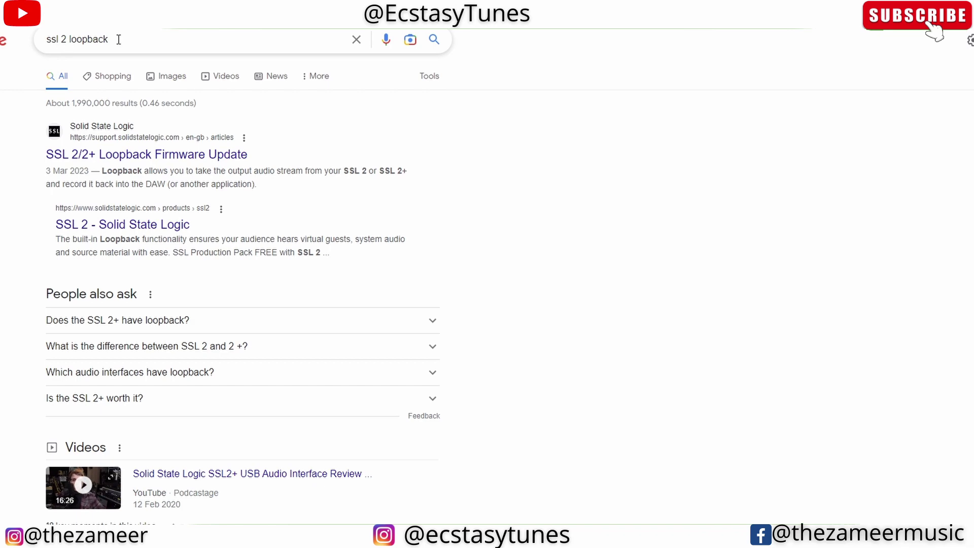
Open the 'SSL 2/2+ Loopback Firmware Update' result from the 'ssl 2 loopback' search
left_click(167, 161)
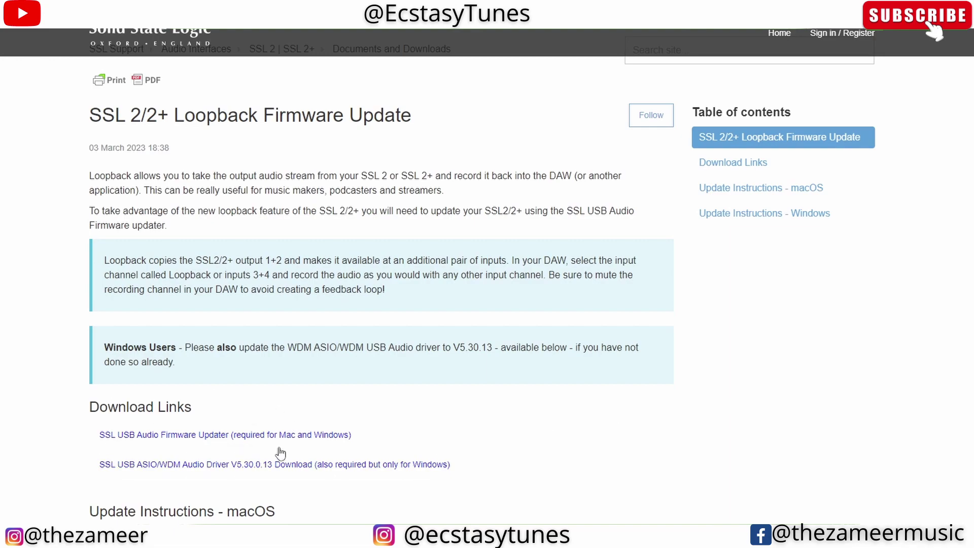
Read through the article's Download Links and the macOS and Windows update instructions
scroll(168, 403, "down", 1)
scroll(168, 404, "down", 3)
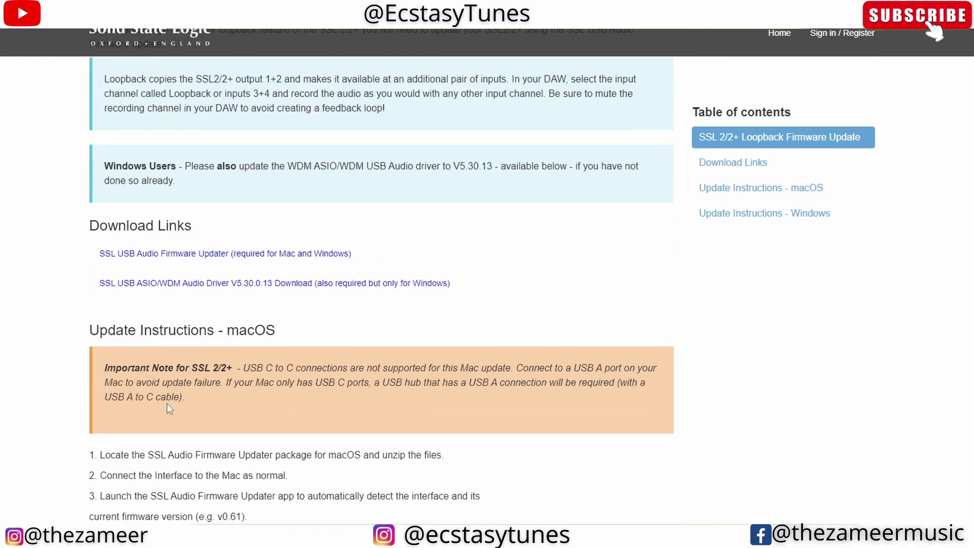
scroll(166, 403, "down", 5)
scroll(203, 356, "up", 3)
scroll(238, 323, "down", 1)
scroll(238, 322, "down", 1)
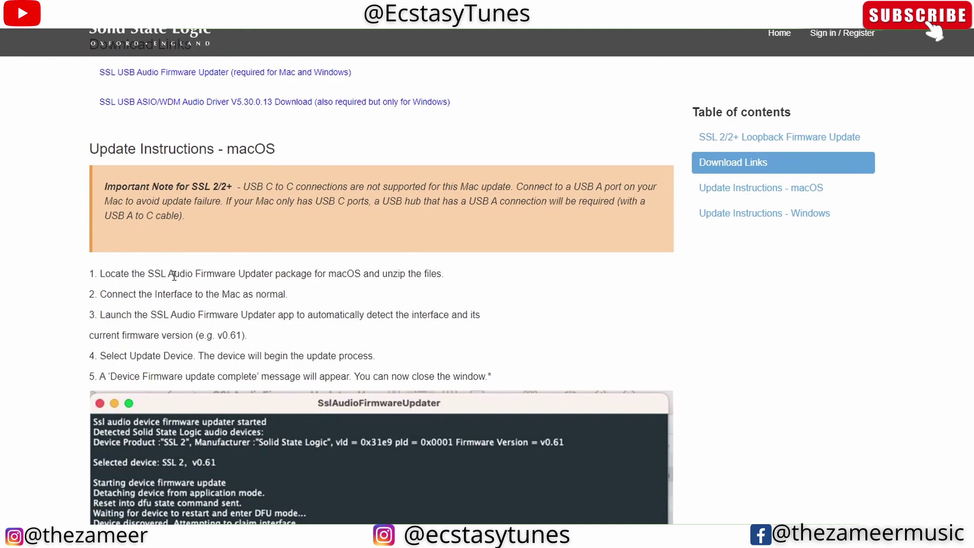
scroll(230, 284, "down", 10)
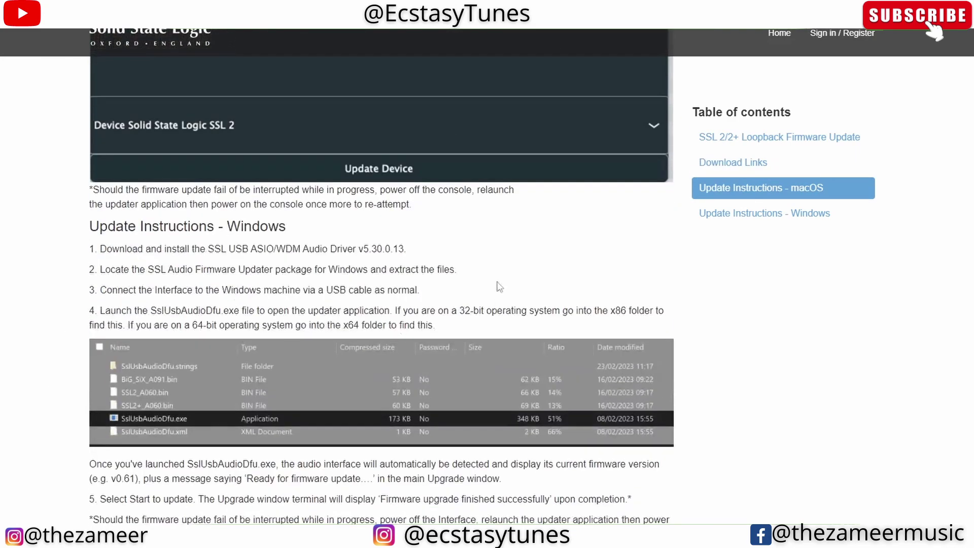
scroll(492, 372, "down", 7)
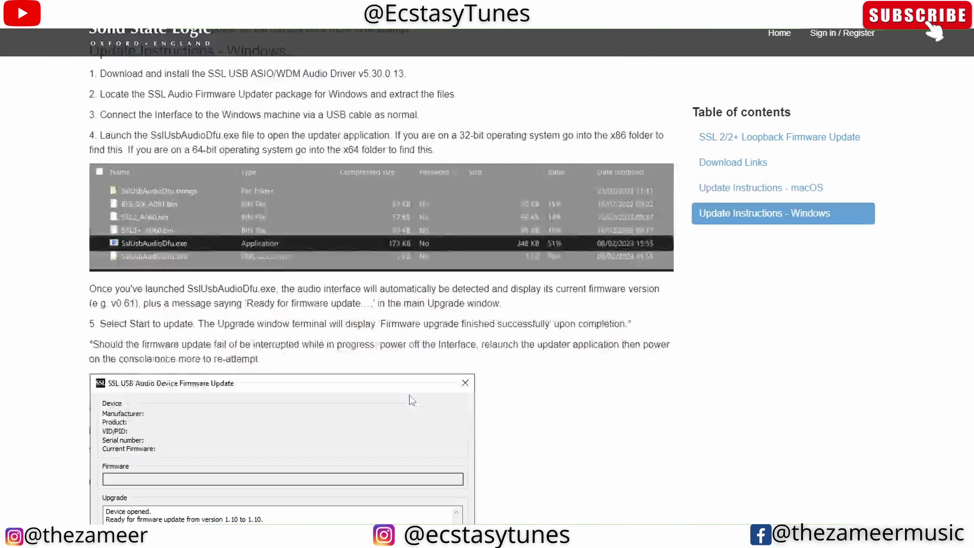
scroll(410, 270, "up", 8)
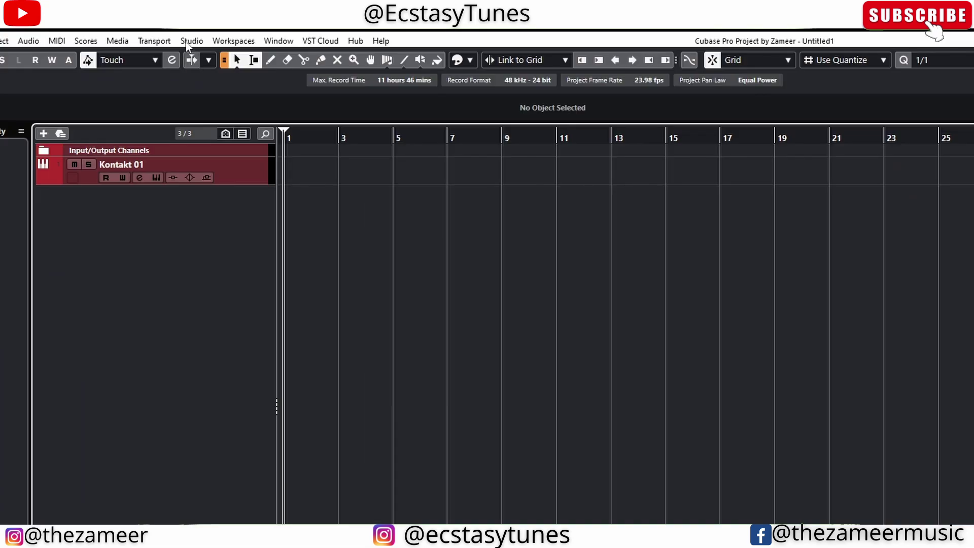
Open Studio > Audio Connections on the Control Room page, listing the Loop Back channel on Output 3
left_click(214, 6)
left_click(234, 21)
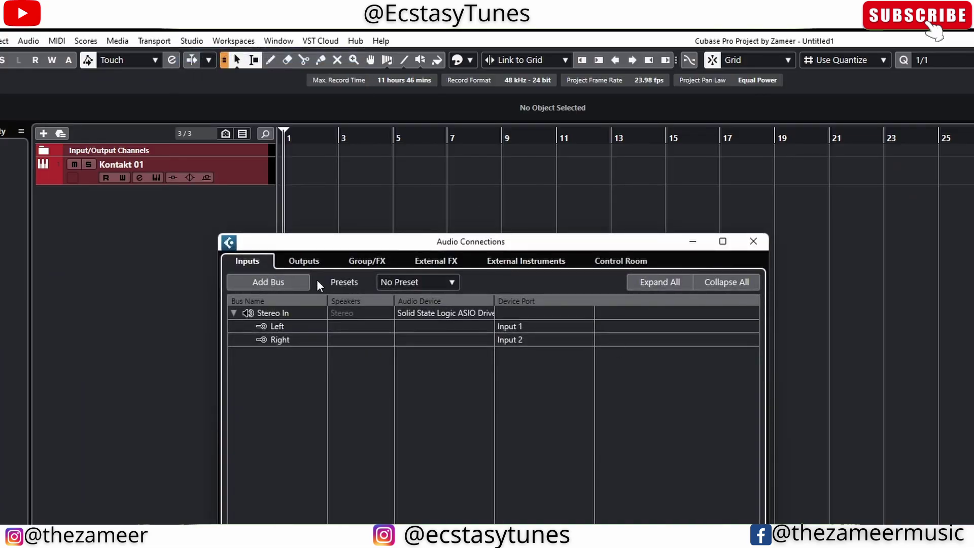
left_click(308, 264)
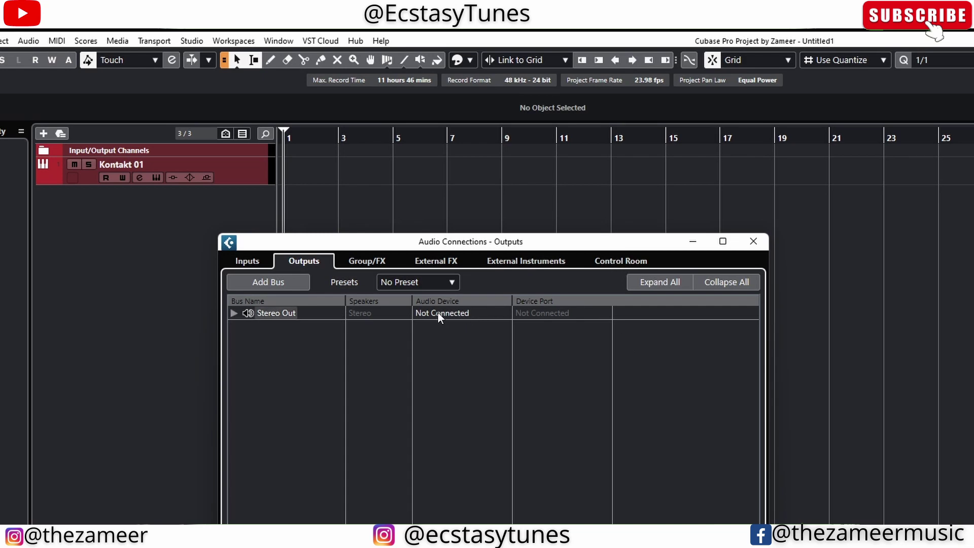
left_click(619, 263)
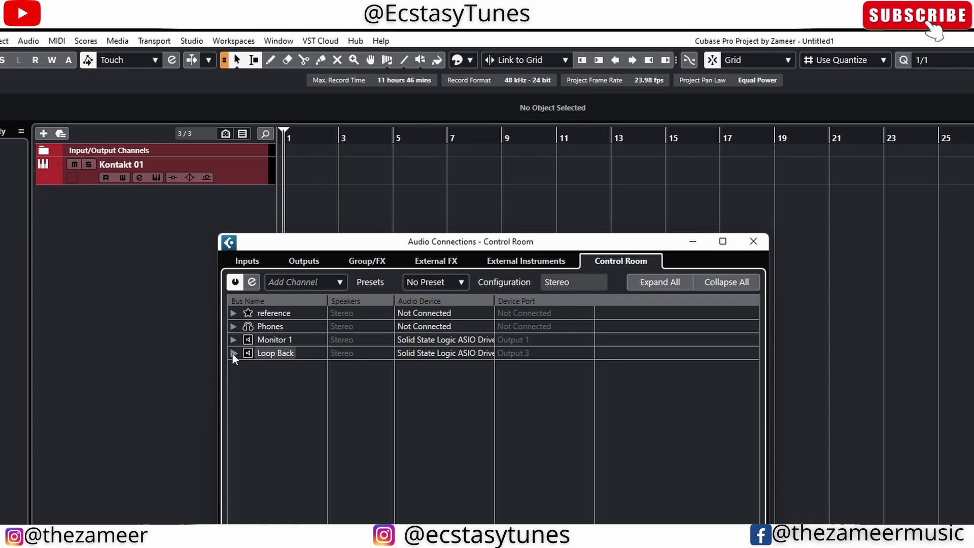
Remove the existing Loop Back monitor from the Control Room connections
right_click(280, 354)
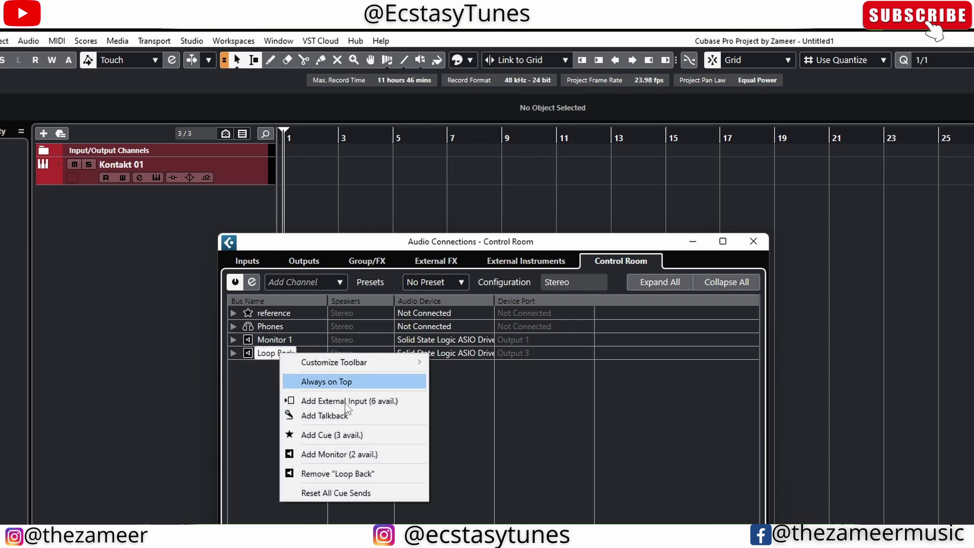
left_click(363, 473)
left_click(517, 404)
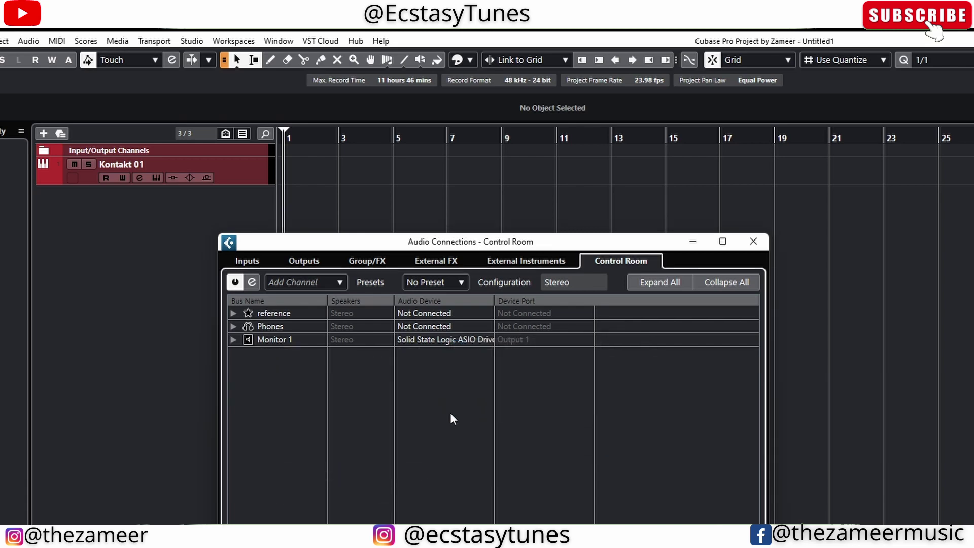
Add a new Control Room monitor channel named 'Loop Back'
left_click(279, 285)
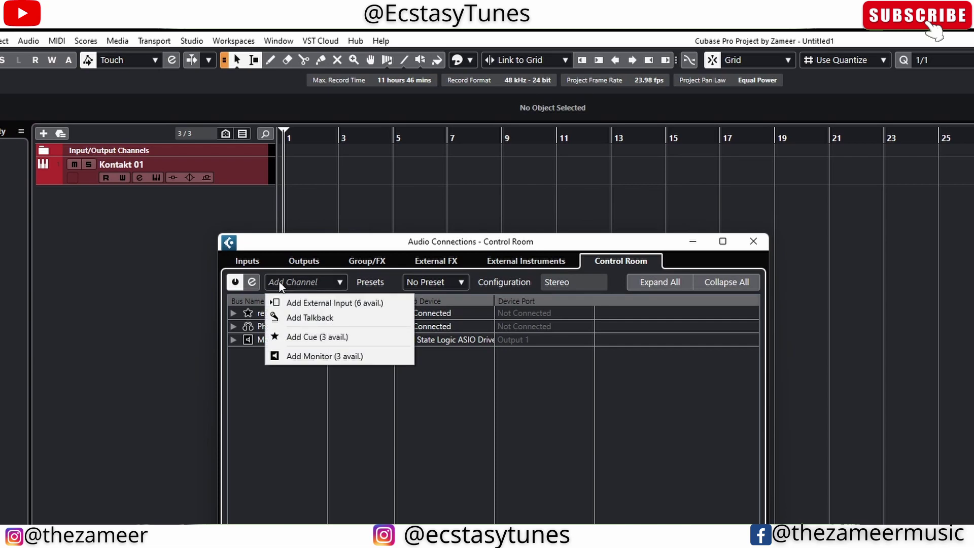
left_click(321, 357)
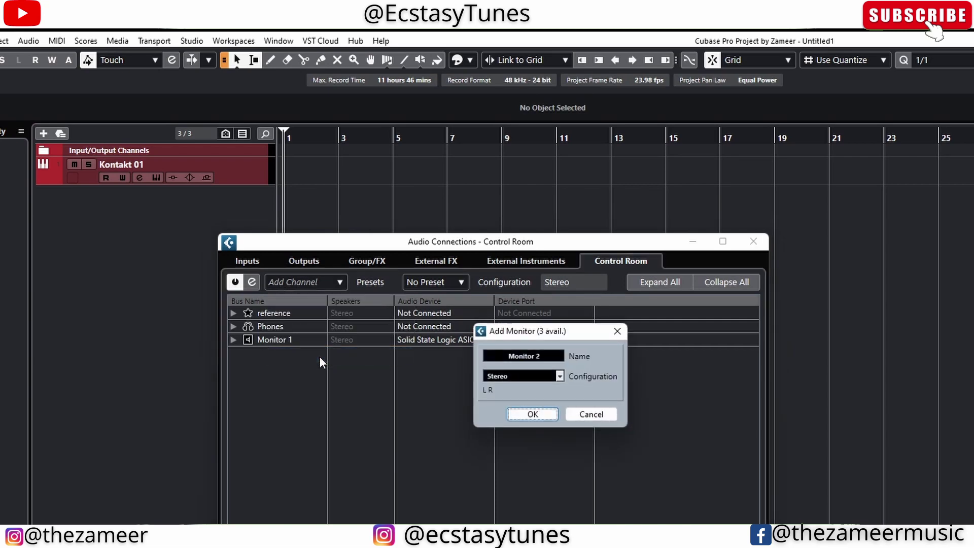
left_click(548, 354)
key("ctrl+a")
type("L")
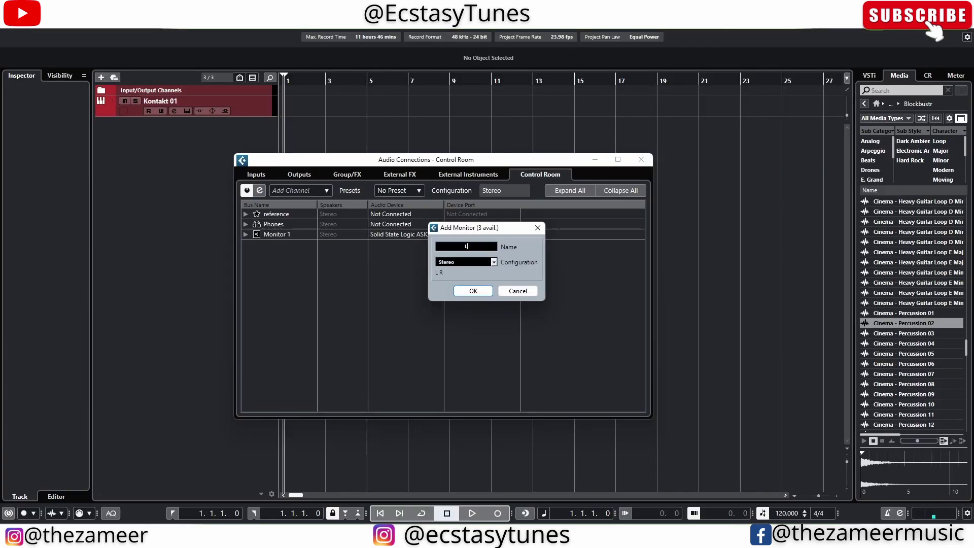
type("oop Back")
left_click(461, 293)
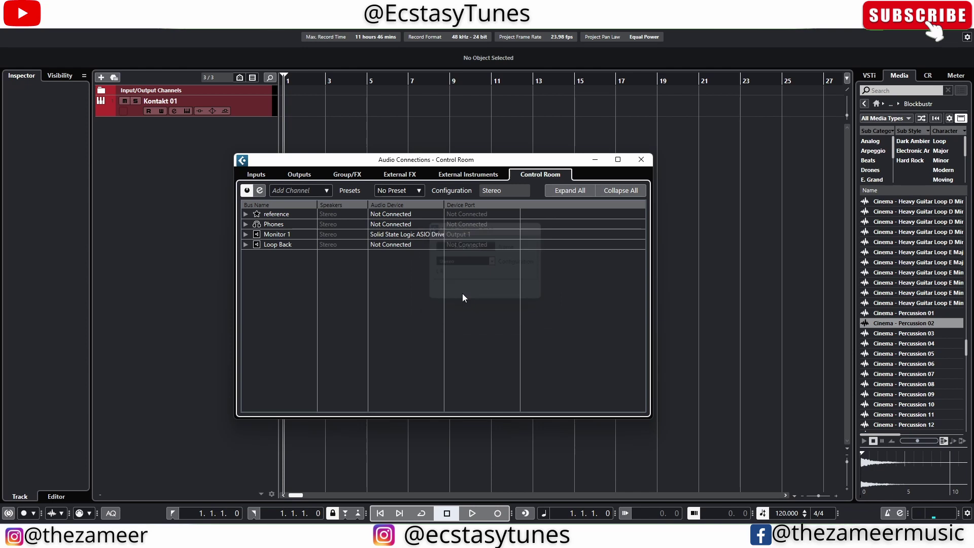
Route Loop Back to the Solid State Logic ASIO Driver's Output 3 and close Audio Connections
left_click(408, 245)
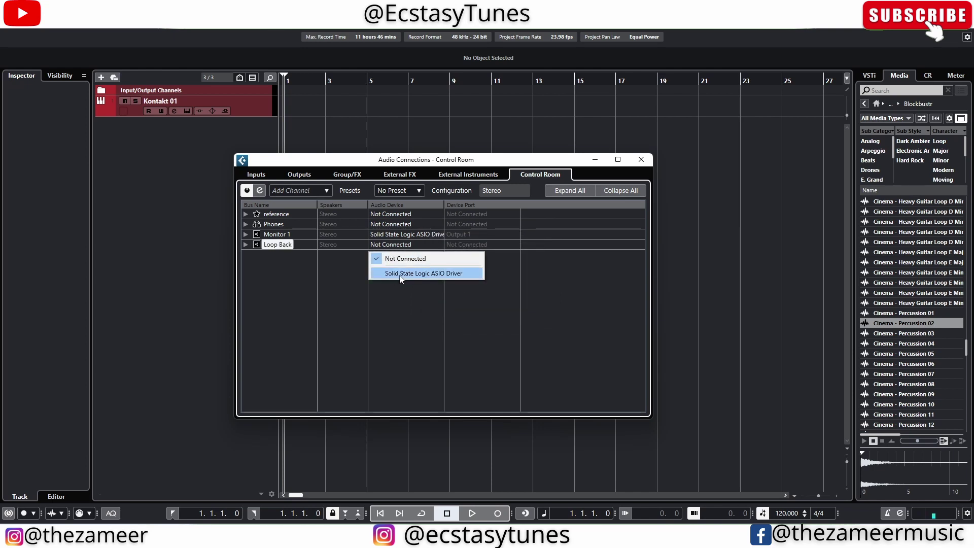
left_click(419, 274)
left_click(454, 244)
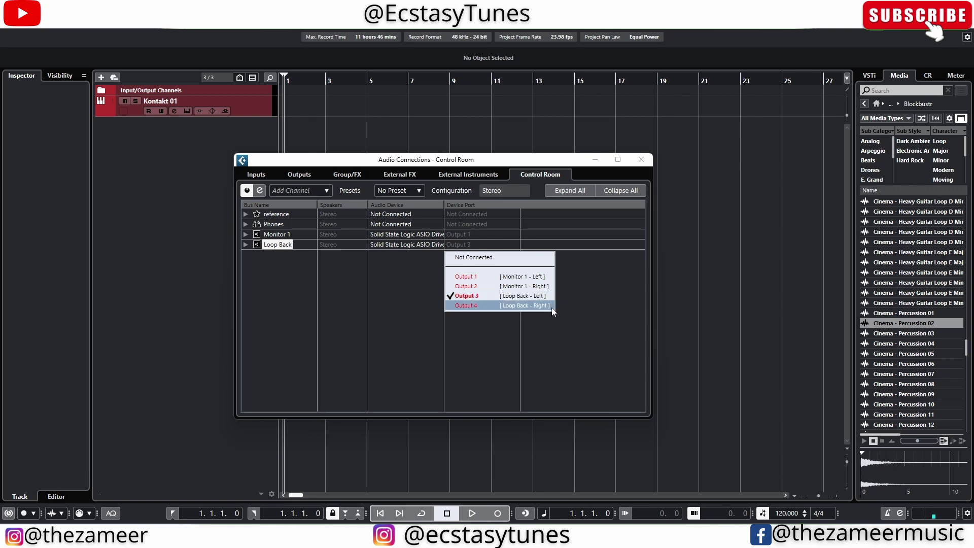
left_click(620, 302)
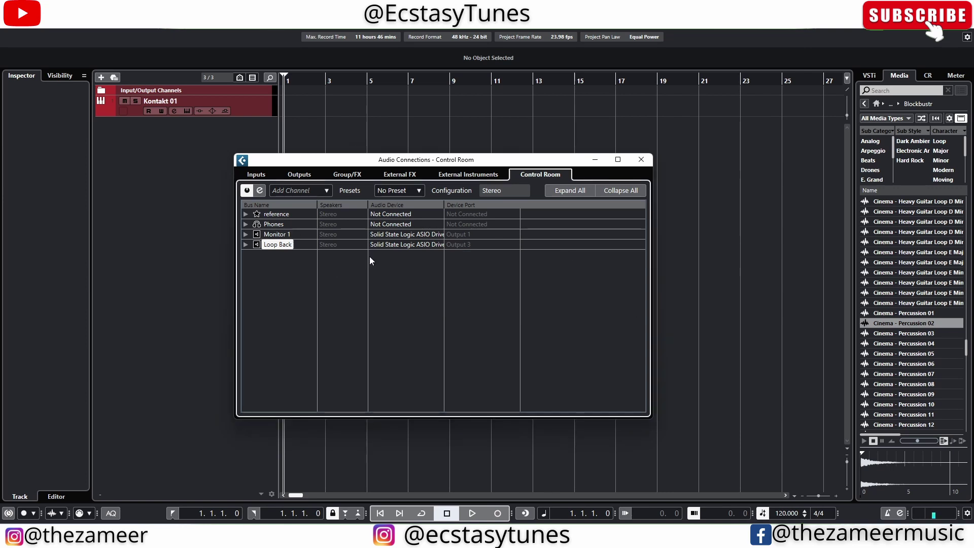
left_click(641, 159)
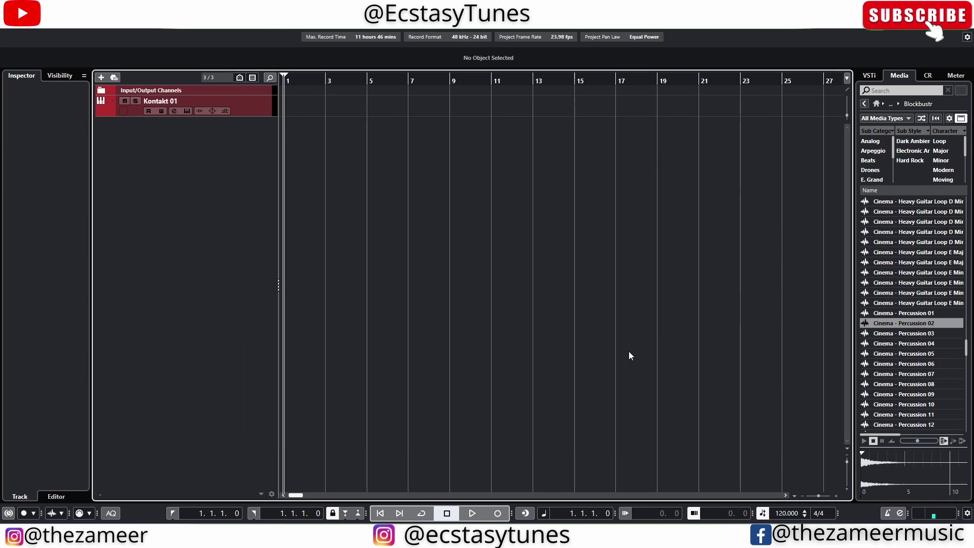
In OBS Studio, start adding a new Audio Input Capture source, then cancel it
key("alt+Tab")
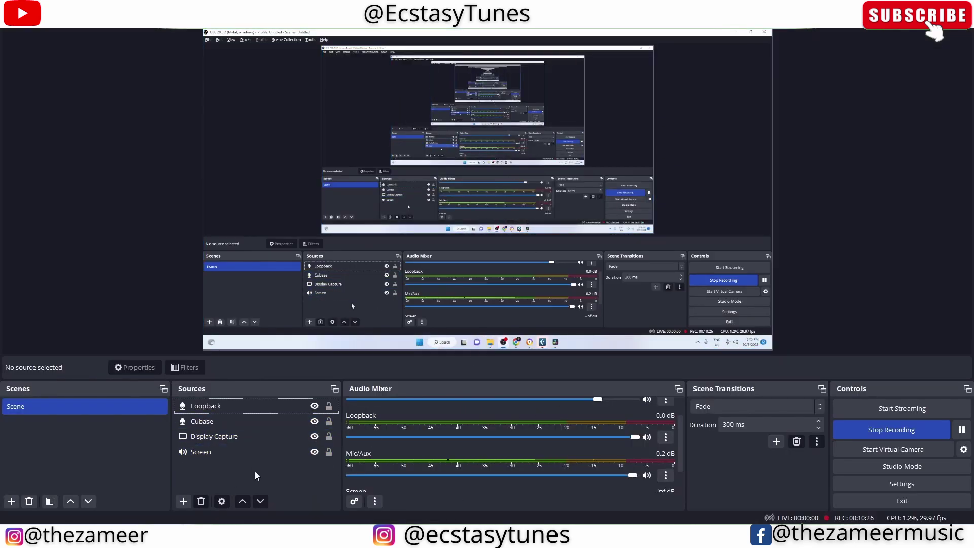
right_click(256, 476)
mouse_move(320, 379)
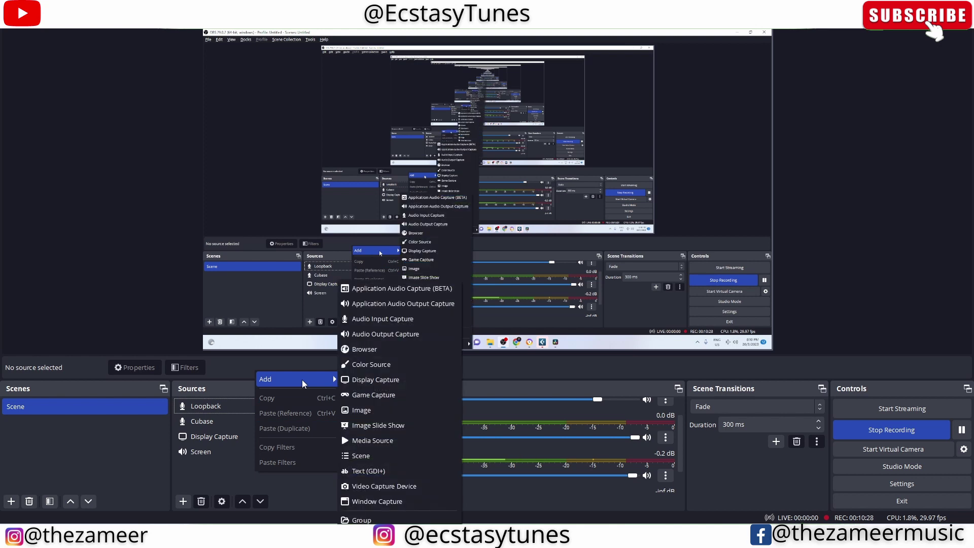
left_click(415, 319)
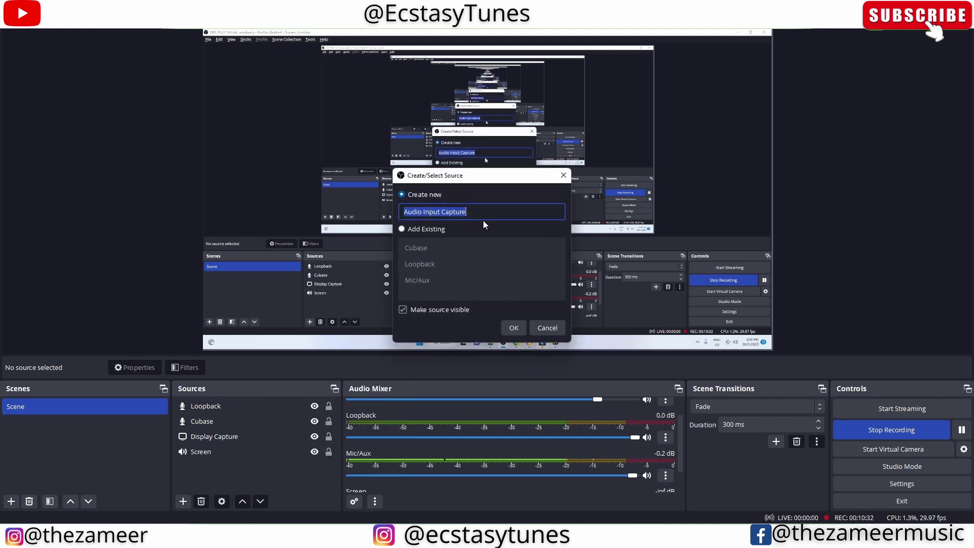
left_click(543, 328)
Check that the Loopback source's properties use Loopback L/R (SSL 2+ USB Audio Device), then close them
left_click(234, 406)
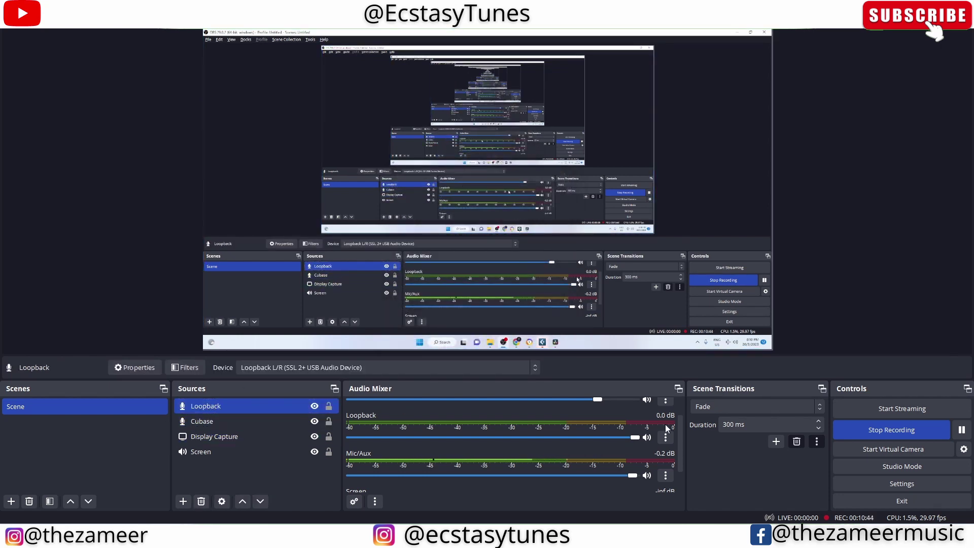
left_click(666, 438)
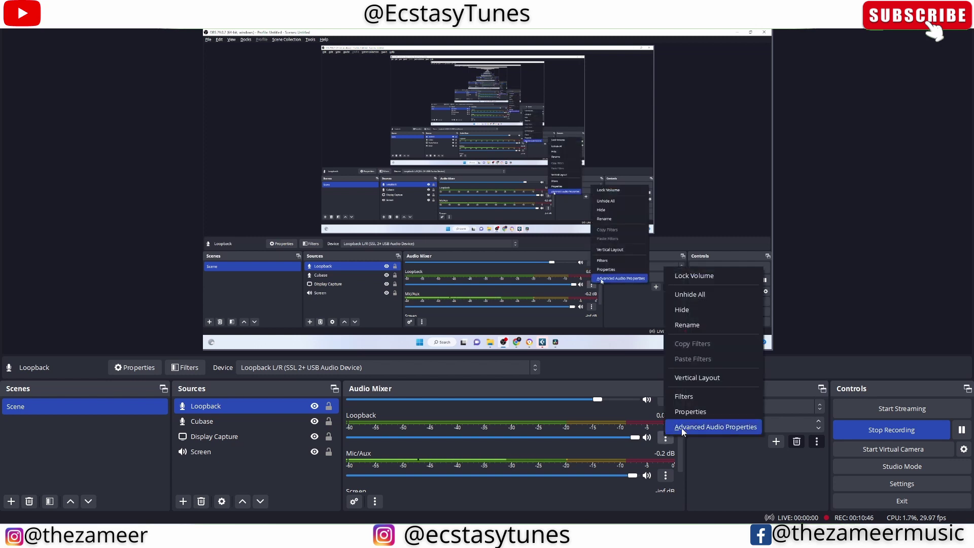
left_click(690, 411)
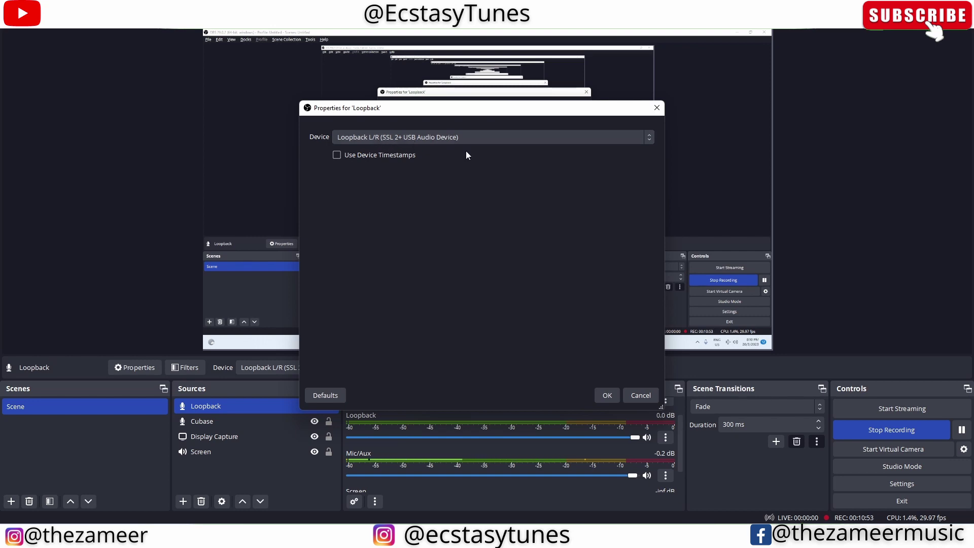
left_click(608, 396)
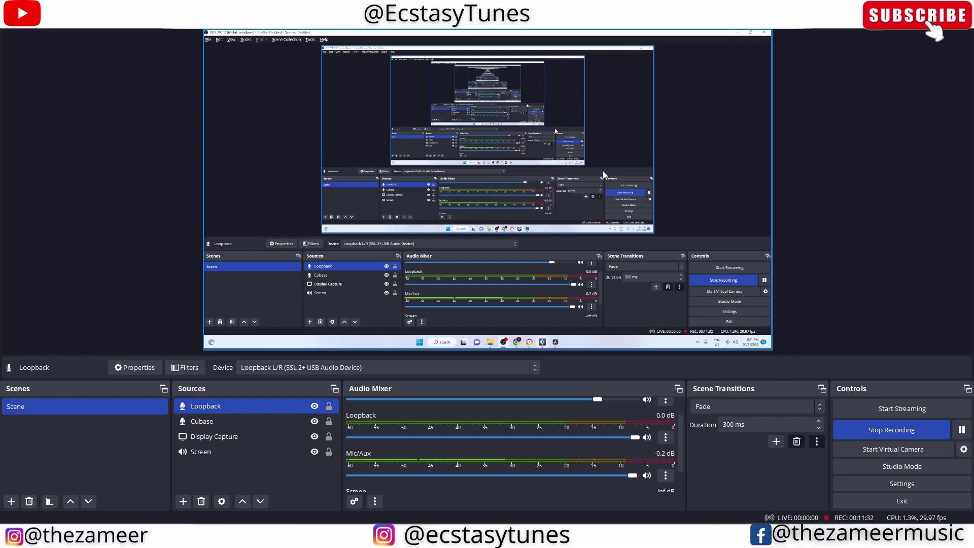
left_click(895, 489)
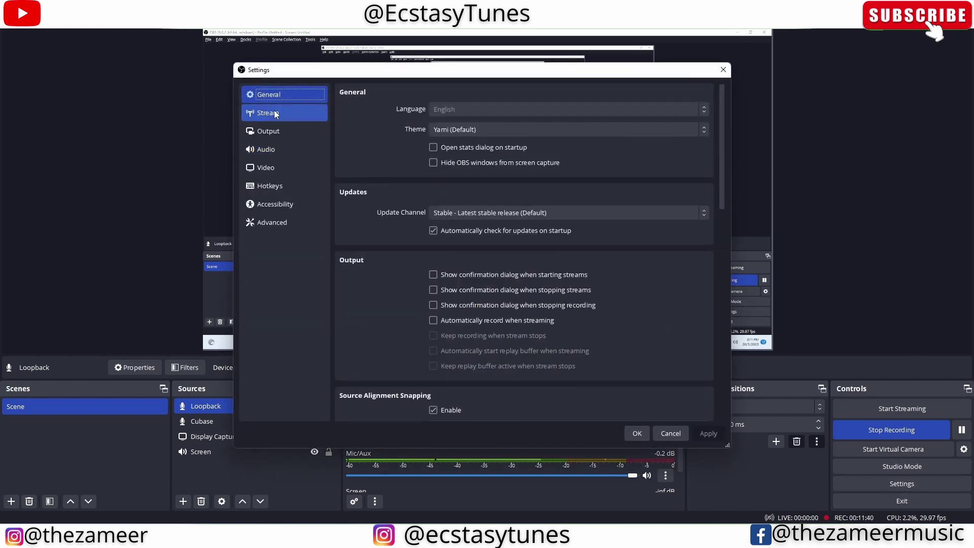
left_click(271, 132)
left_click(402, 114)
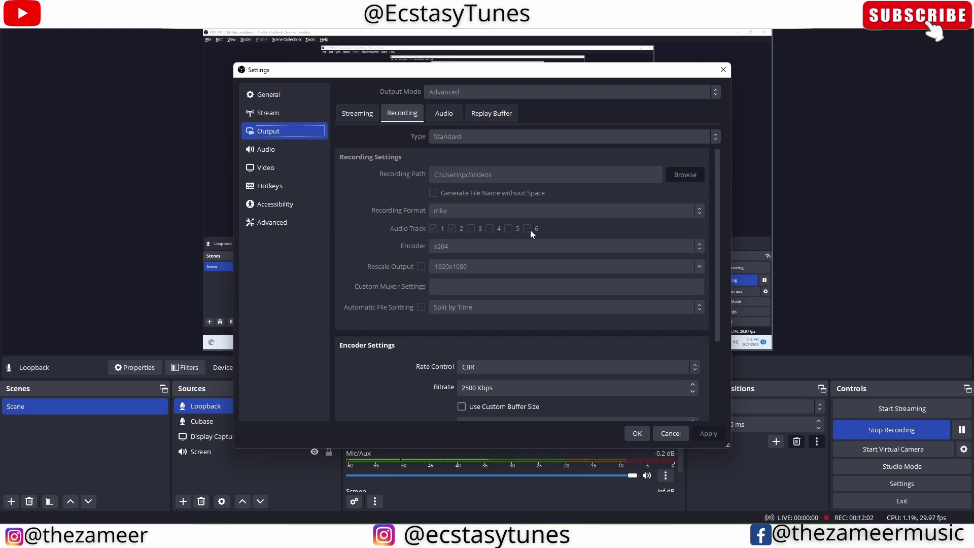
left_click(668, 433)
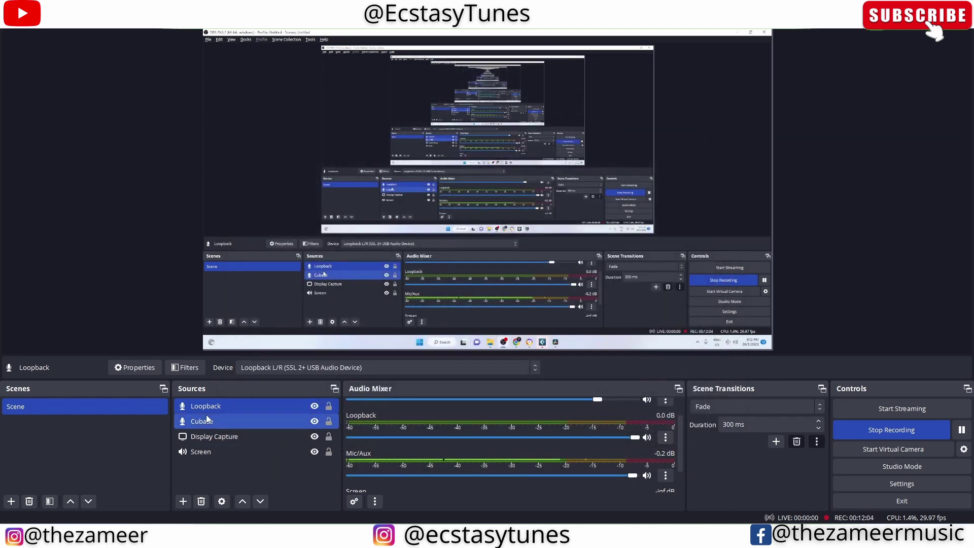
Bring Cubase back to the front and select the Kontakt 01 track to show it in the Inspector
mouse_move(581, 535)
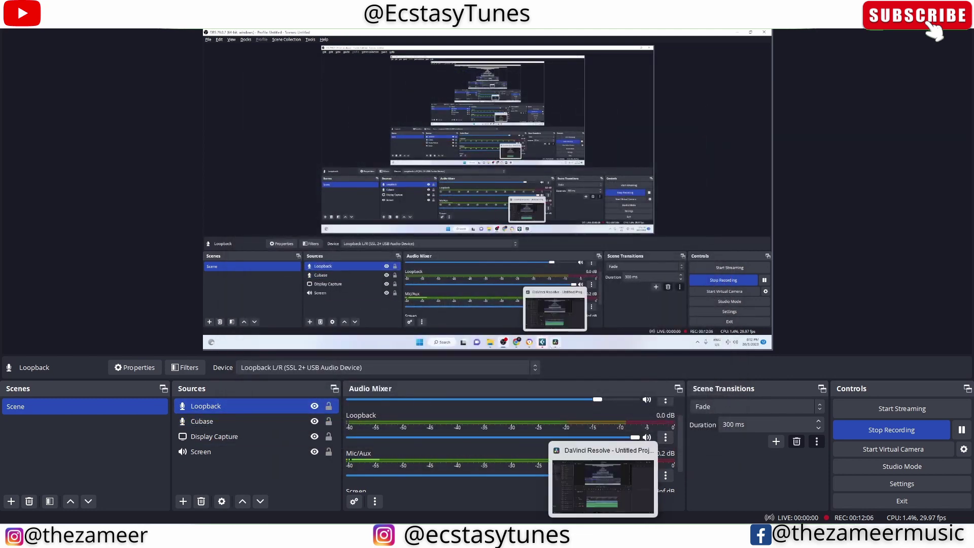
left_click(580, 535)
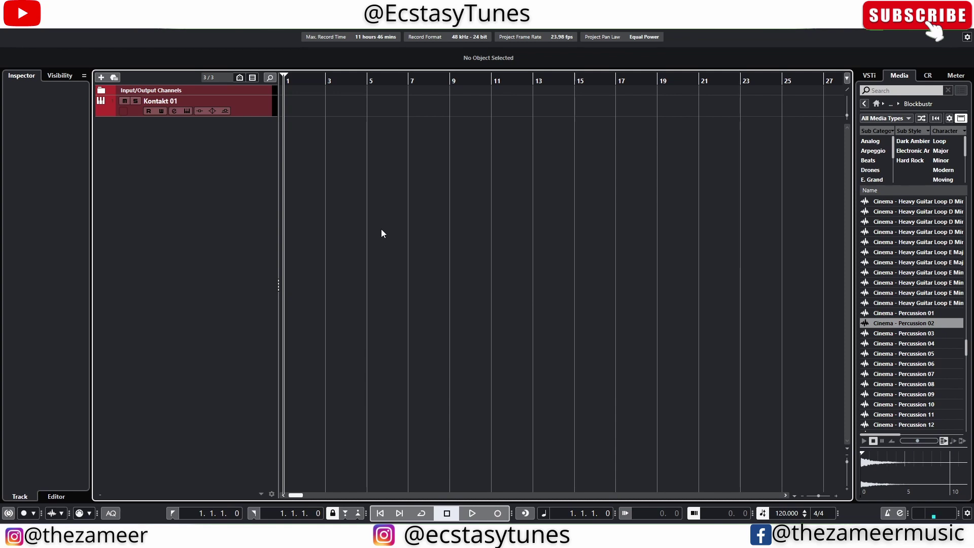
left_click(255, 108)
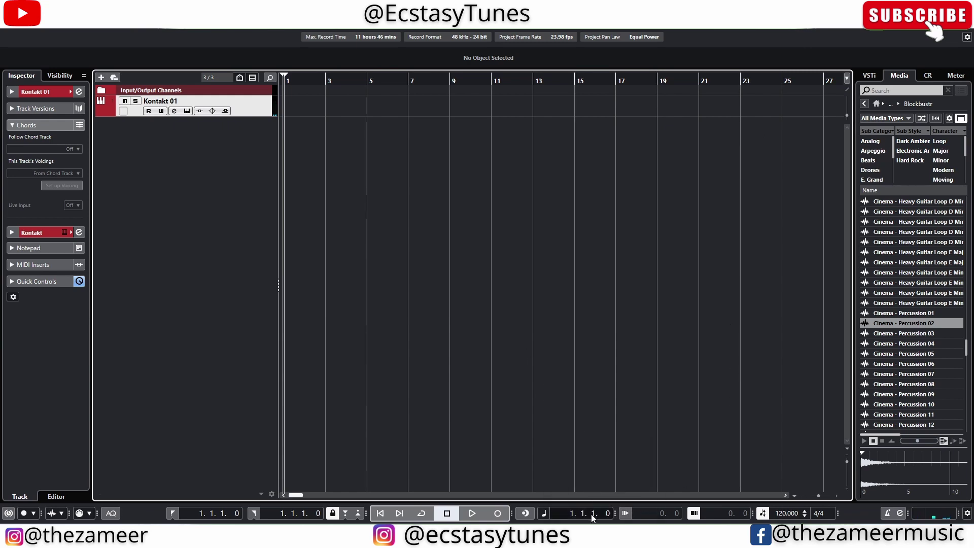
mouse_move(594, 515)
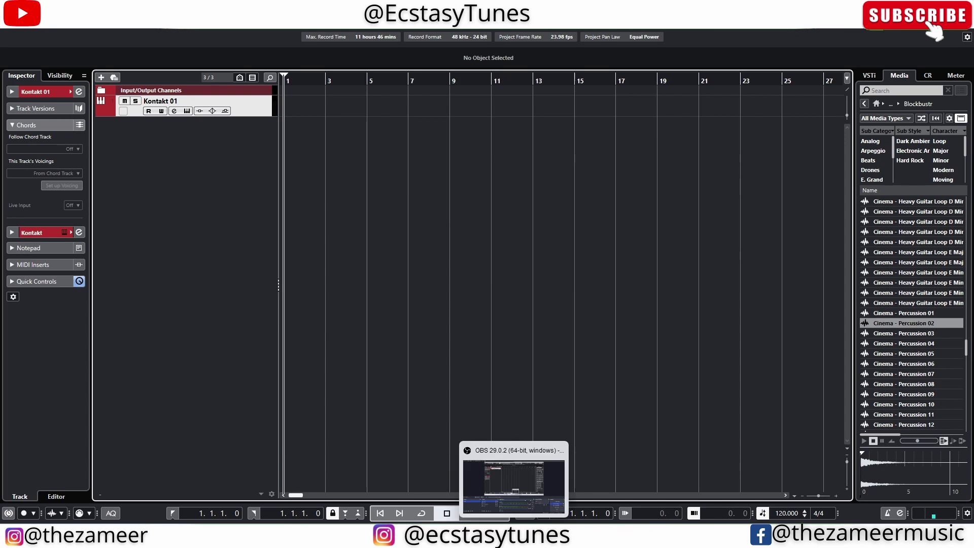
left_click(507, 477)
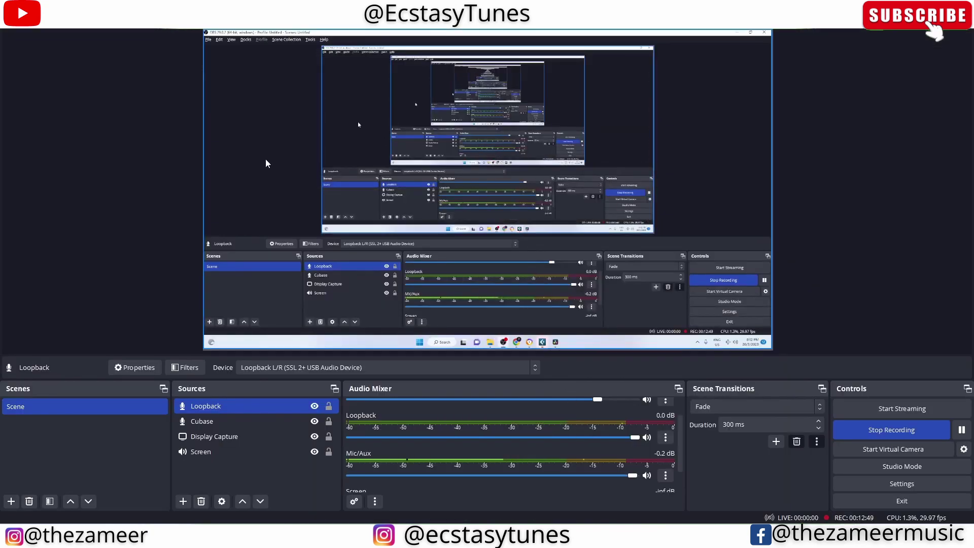